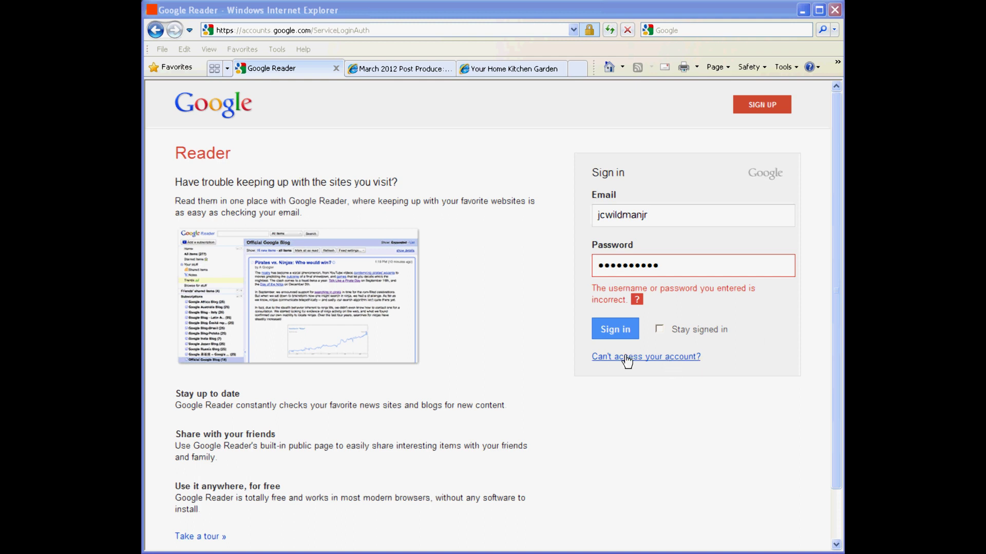
Step: Sign in to Google Reader and skip the mobile phone prompt
left_click(611, 329)
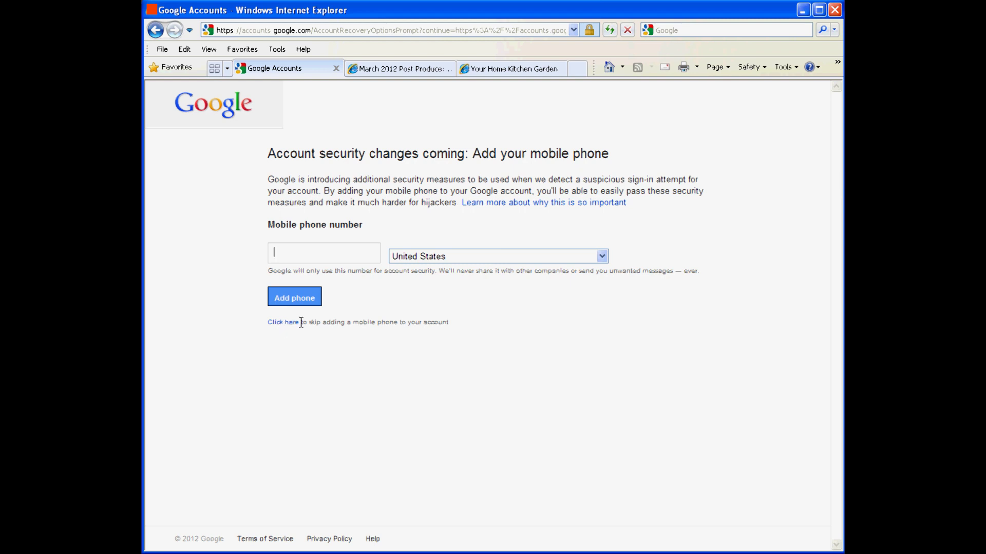
left_click(276, 322)
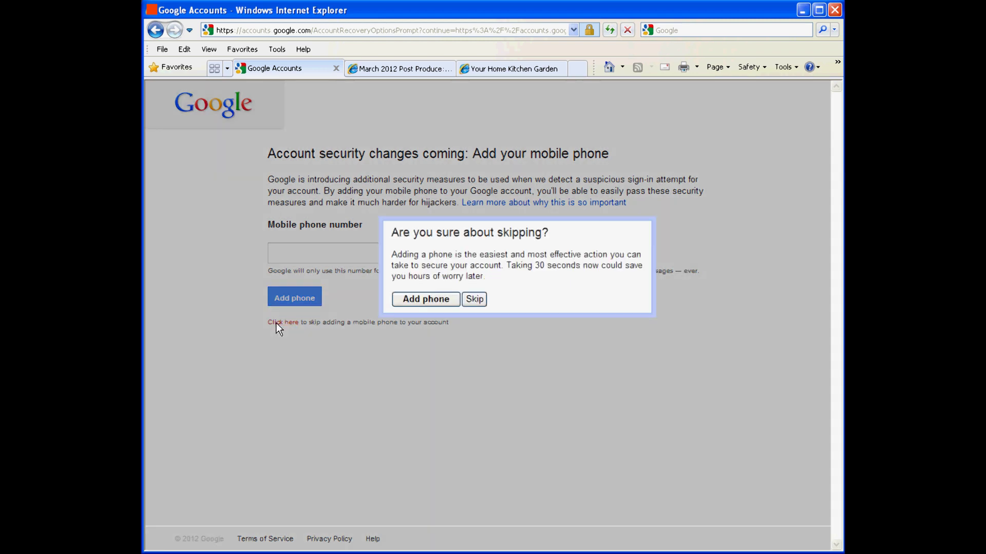
left_click(478, 298)
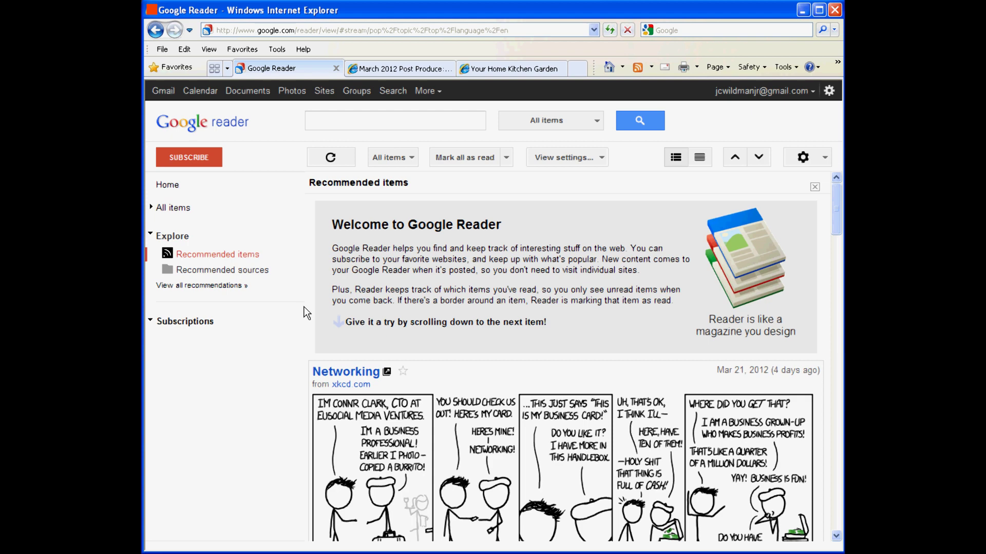
Step: Browse the Recommended items page, then switch to the March 2012 Post Produce blog tab
left_click(836, 536)
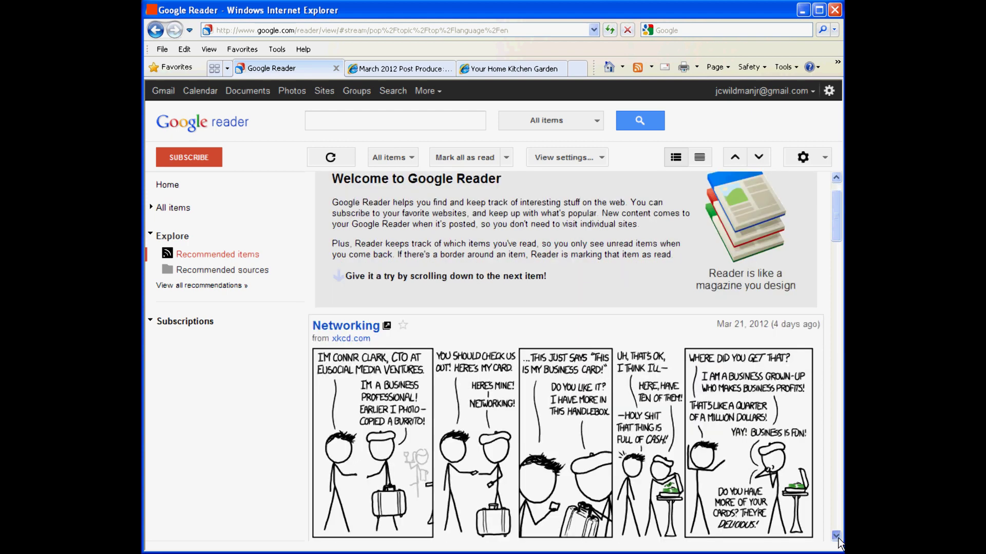
left_click_drag(837, 537, 837, 537)
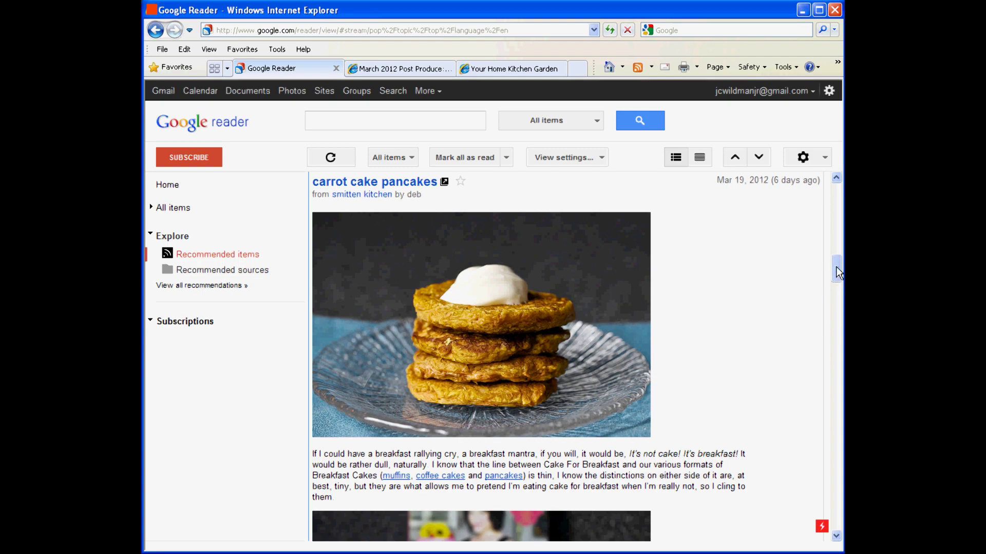
left_click_drag(836, 266, 833, 193)
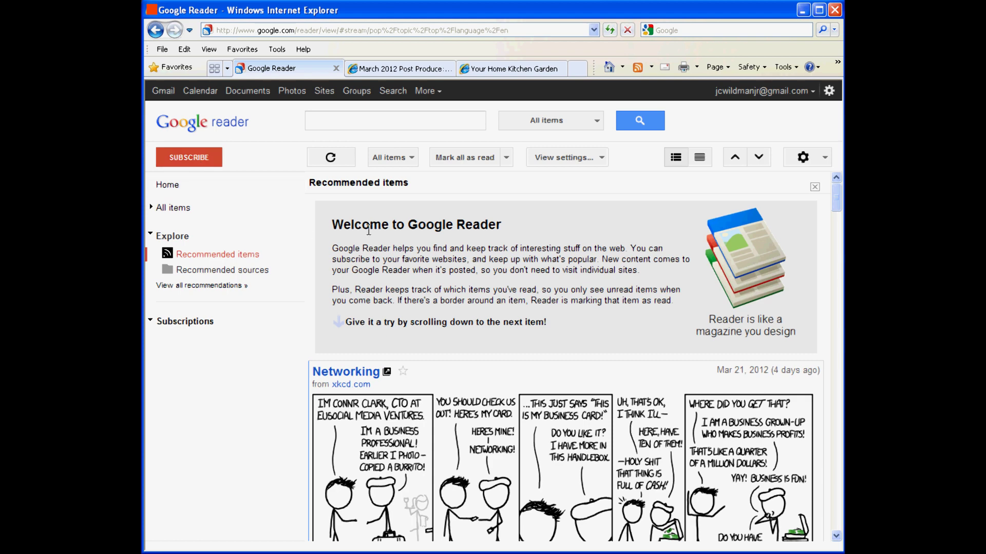
left_click(412, 66)
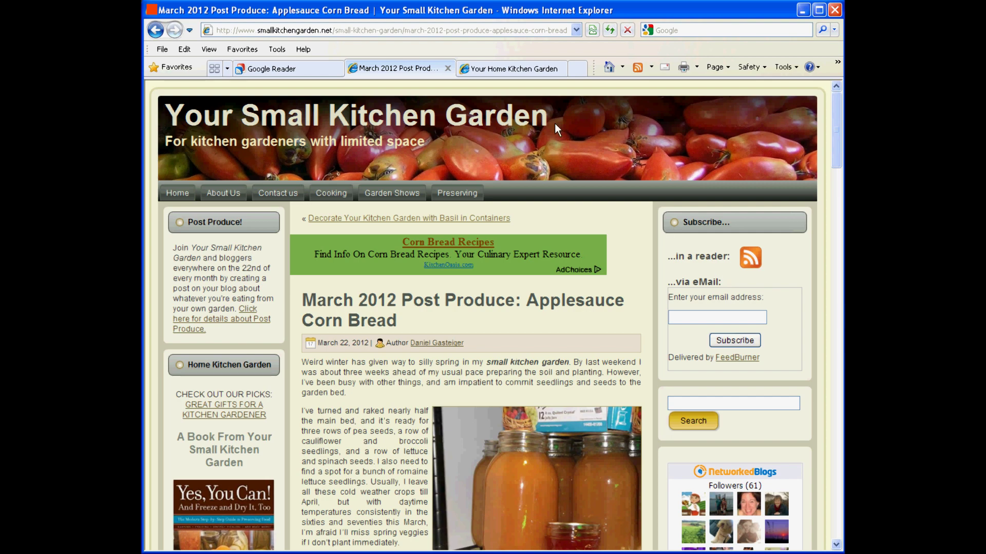
Step: Copy the Your Small Kitchen Garden RSS feed shortcut and return to Google Reader
left_click(509, 71)
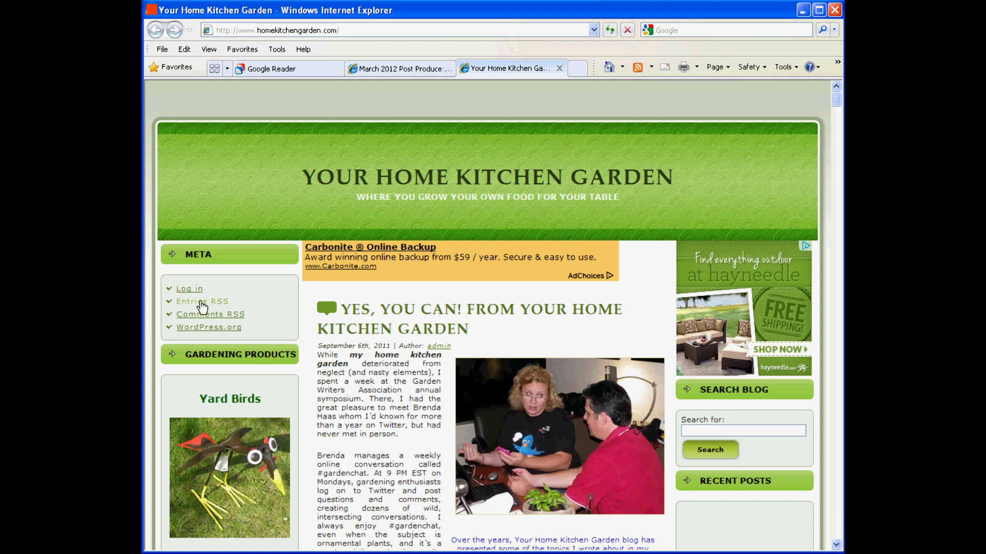
left_click(392, 68)
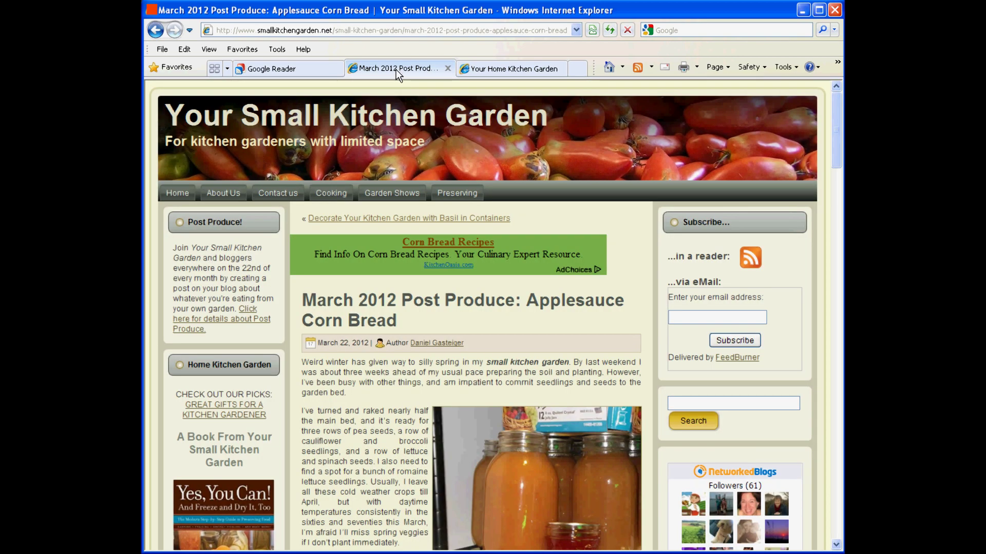
right_click(749, 261)
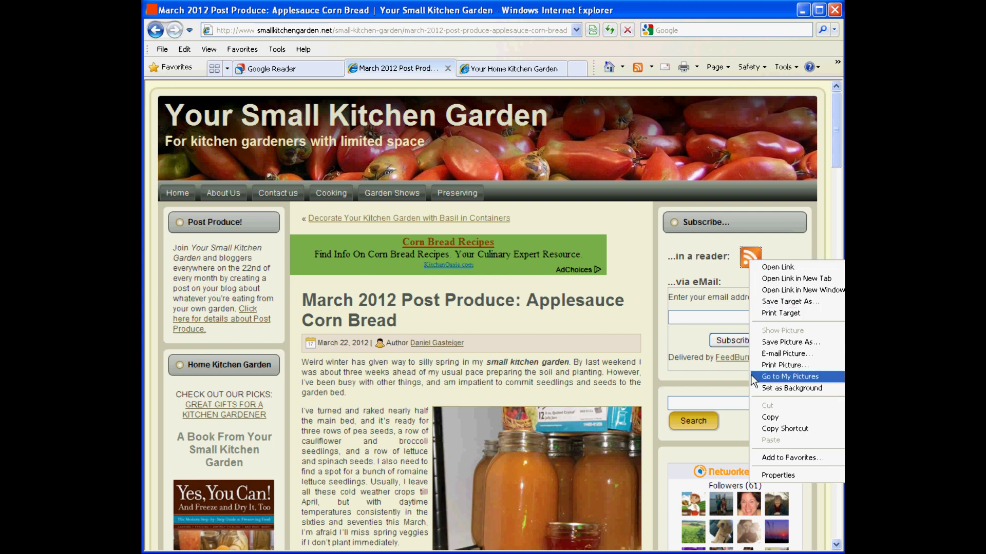
left_click(786, 429)
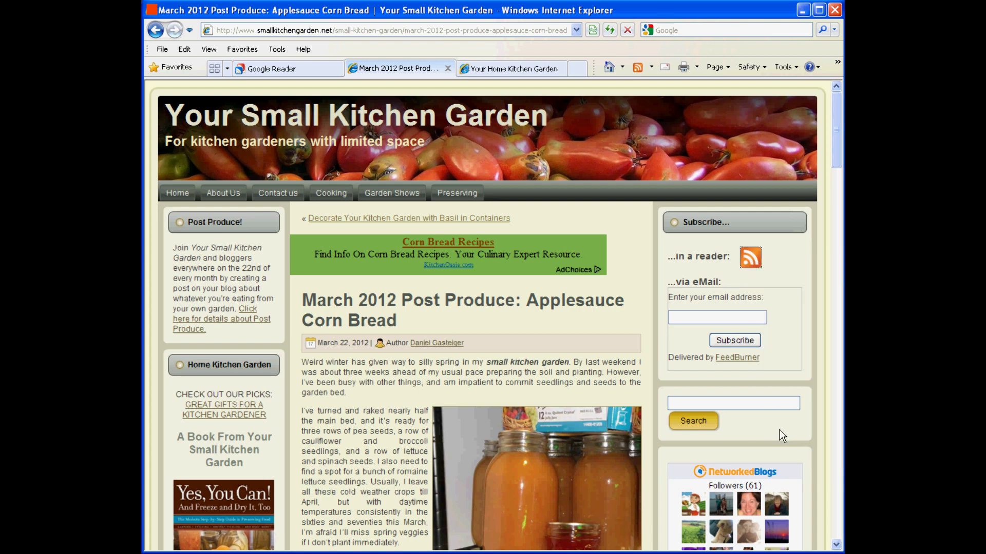
left_click(281, 68)
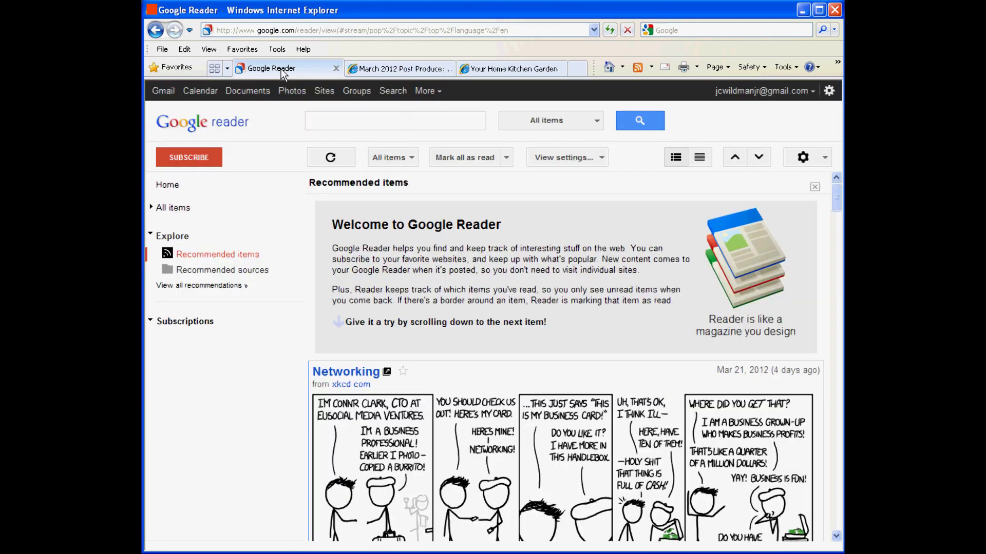
Step: Subscribe to the Small Kitchen Garden feed by pasting its copied address with Ctrl+V
left_click(177, 155)
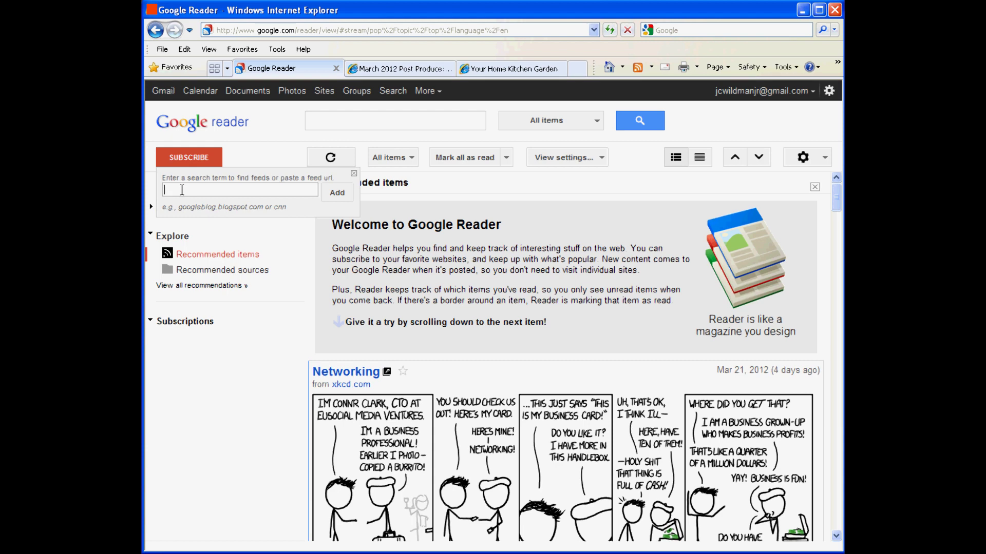
left_click(185, 52)
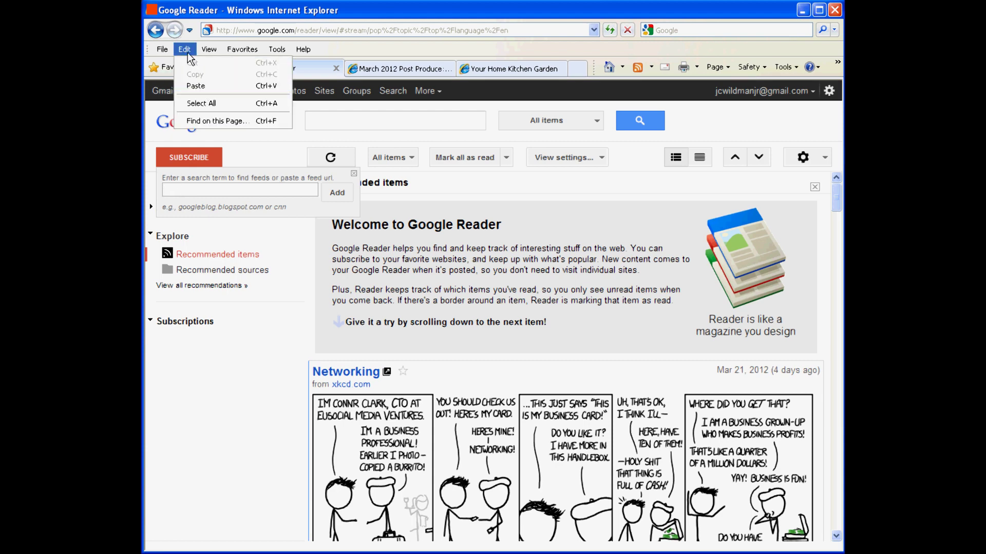
left_click(187, 52)
right_click(180, 191)
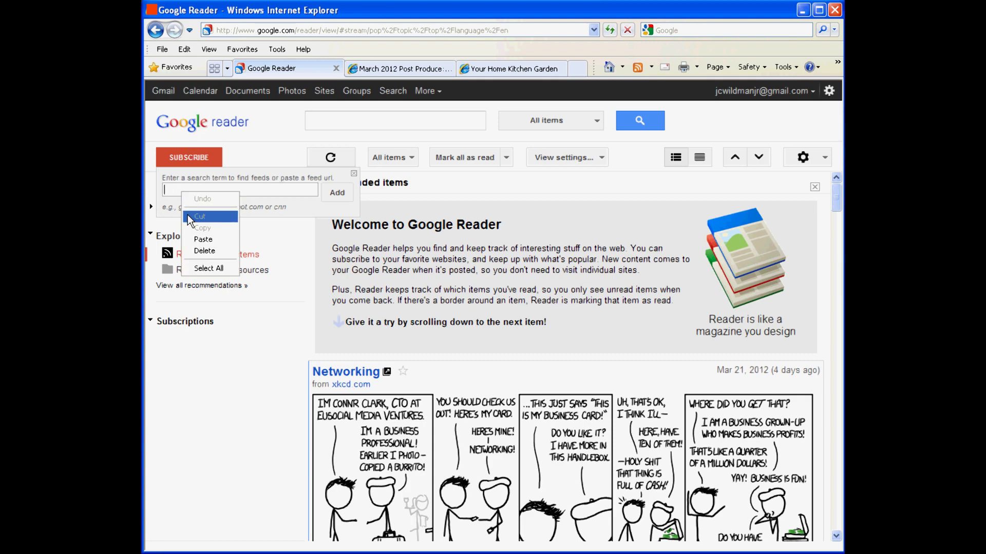
left_click(174, 189)
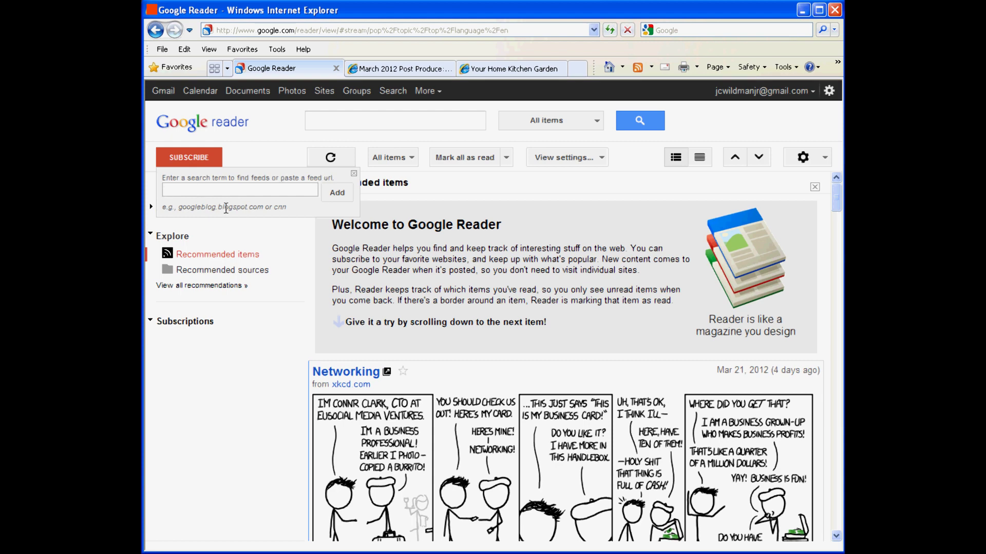
key("ctrl+v")
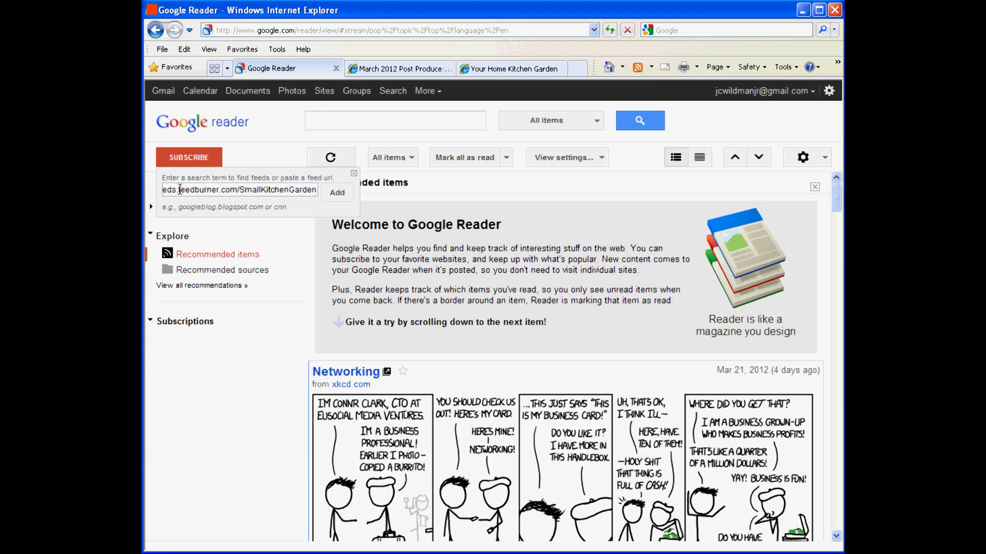
left_click(337, 194)
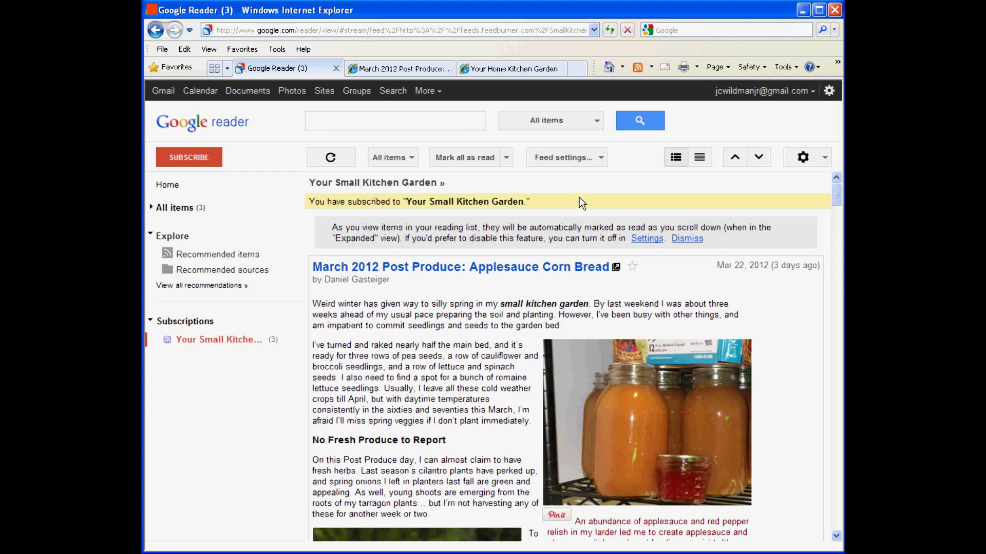
Step: Open the Feed settings menu for Your Small Kitchen Garden
left_click(601, 158)
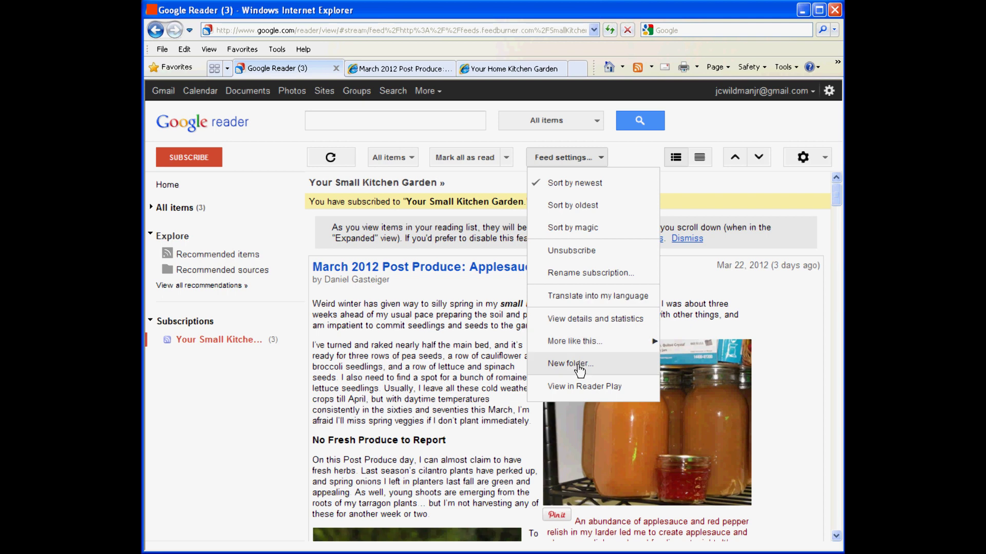
Step: Put Your Small Kitchen Garden into a new folder named 'Garden Blogs'
left_click(560, 366)
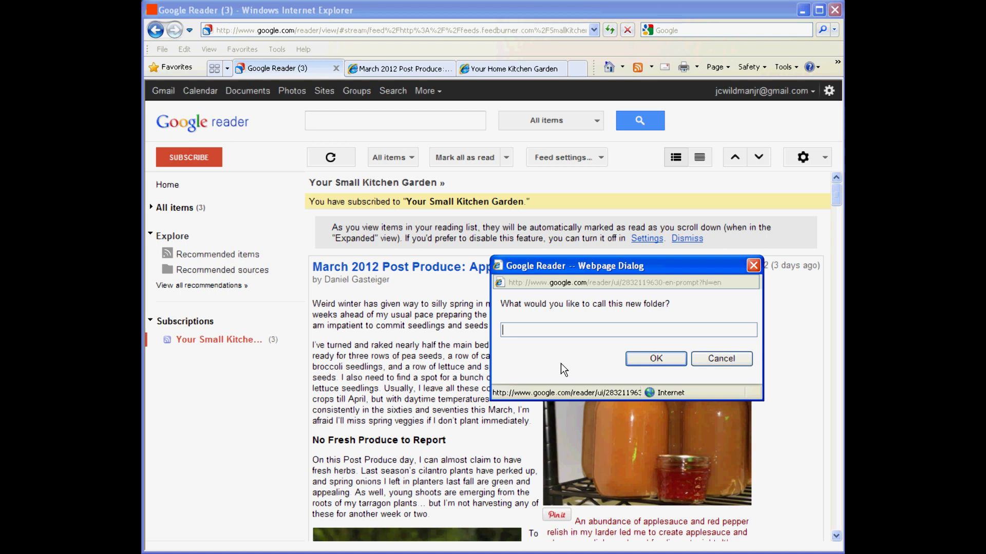
type("Garden Blogs")
left_click(657, 358)
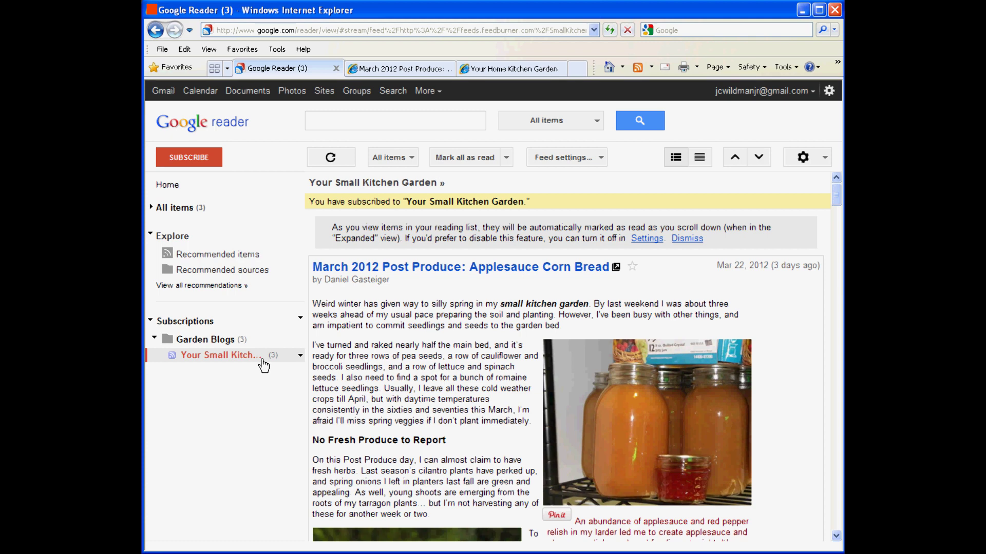
Step: Bring up the link options for the Your Home Kitchen Garden Entries RSS link
left_click(511, 72)
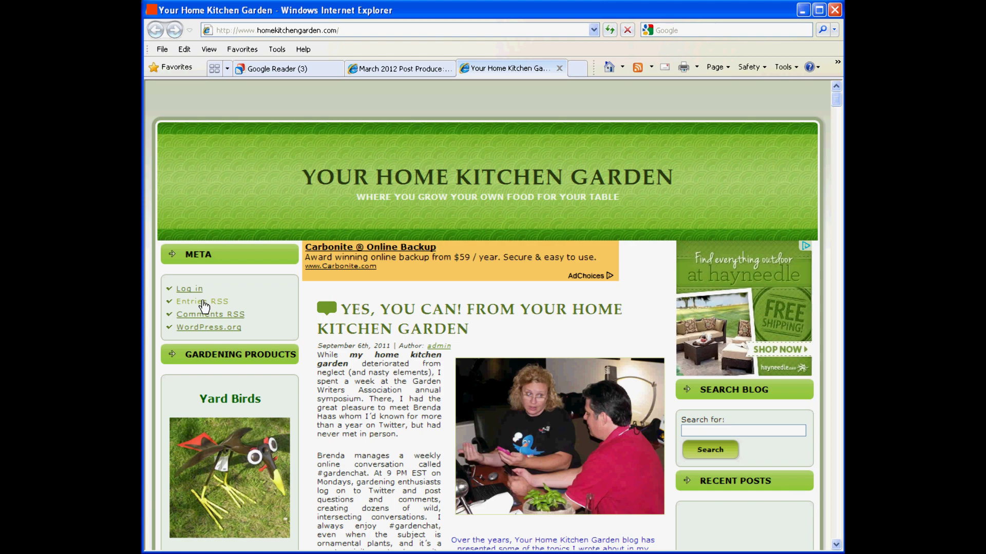
right_click(204, 305)
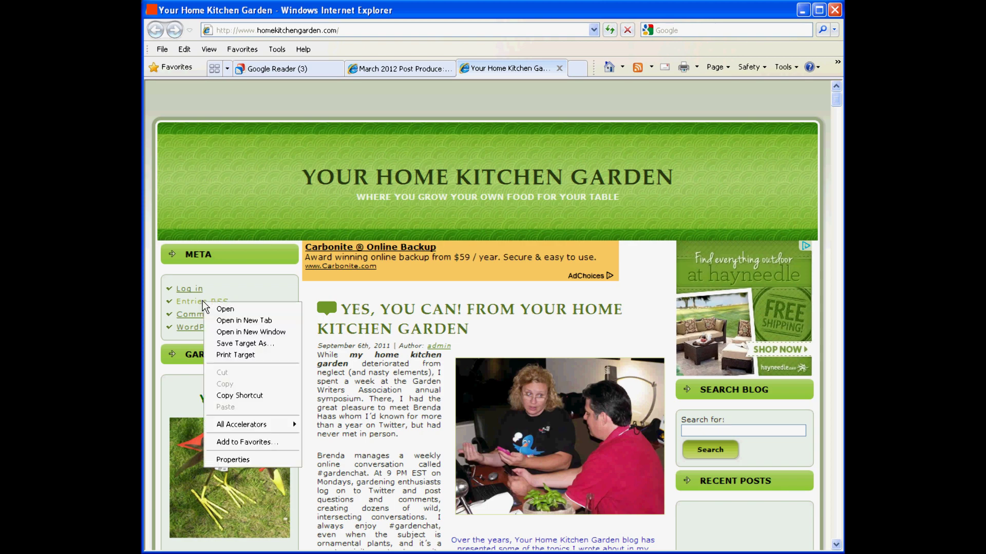
Step: Copy the Your Home Kitchen Garden Entries RSS address and subscribe to it in Google Reader
left_click(248, 397)
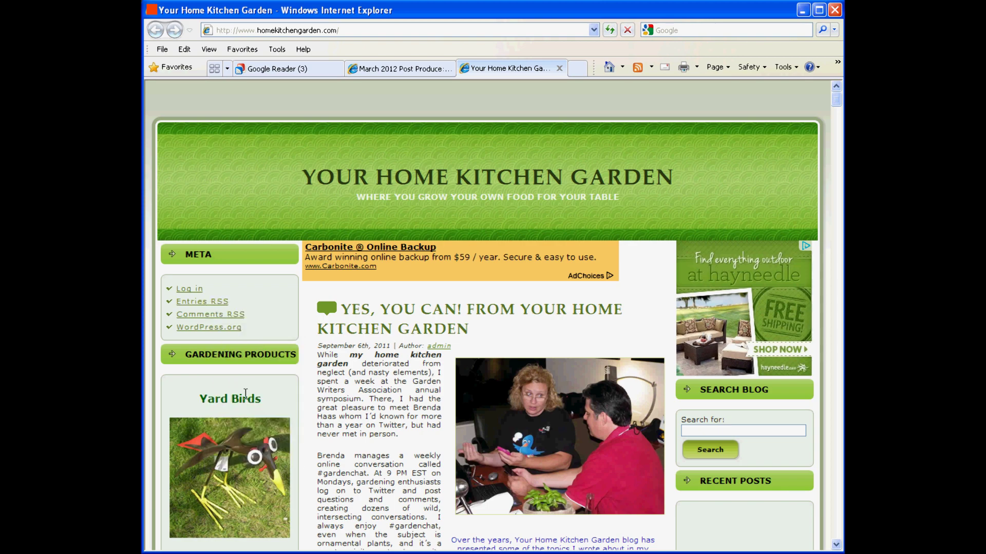
left_click(282, 69)
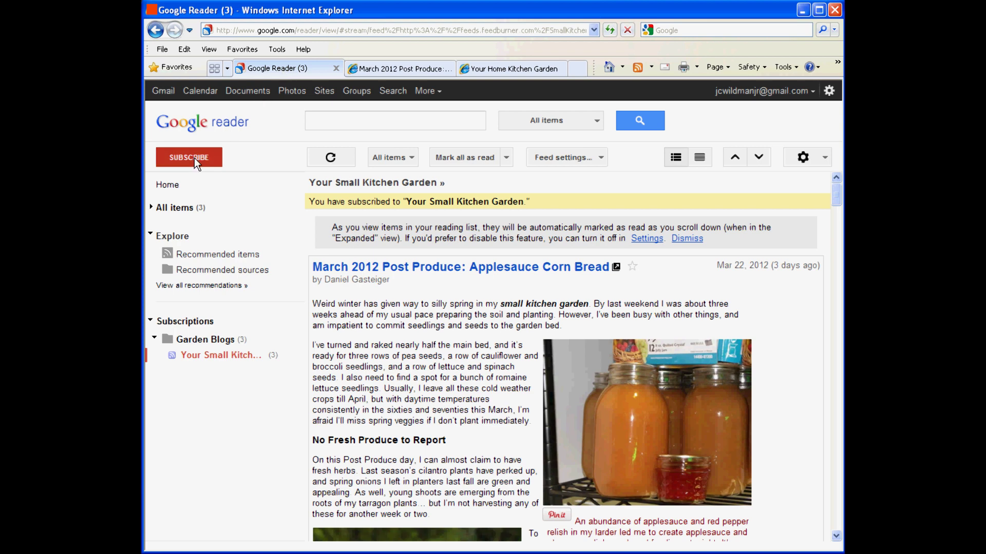
left_click(194, 158)
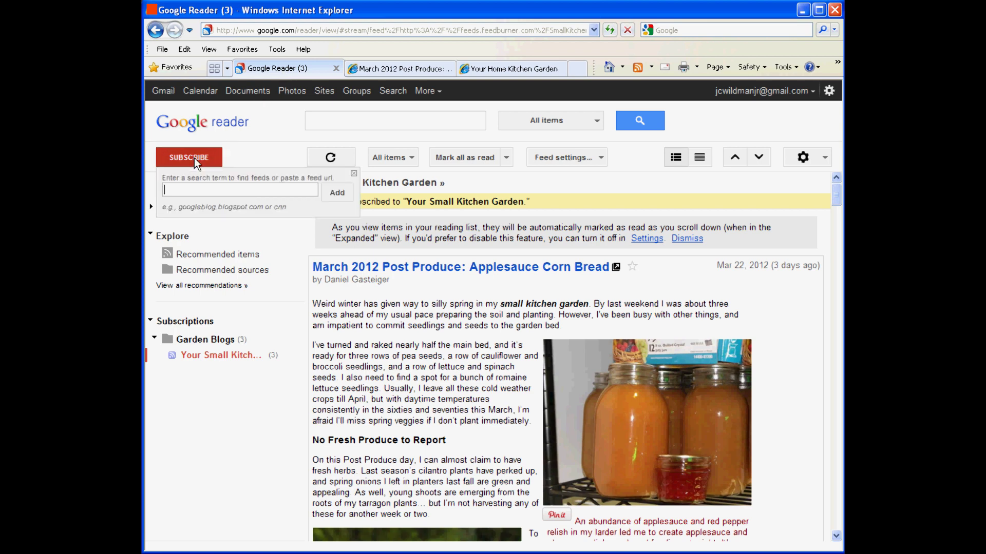
right_click(200, 191)
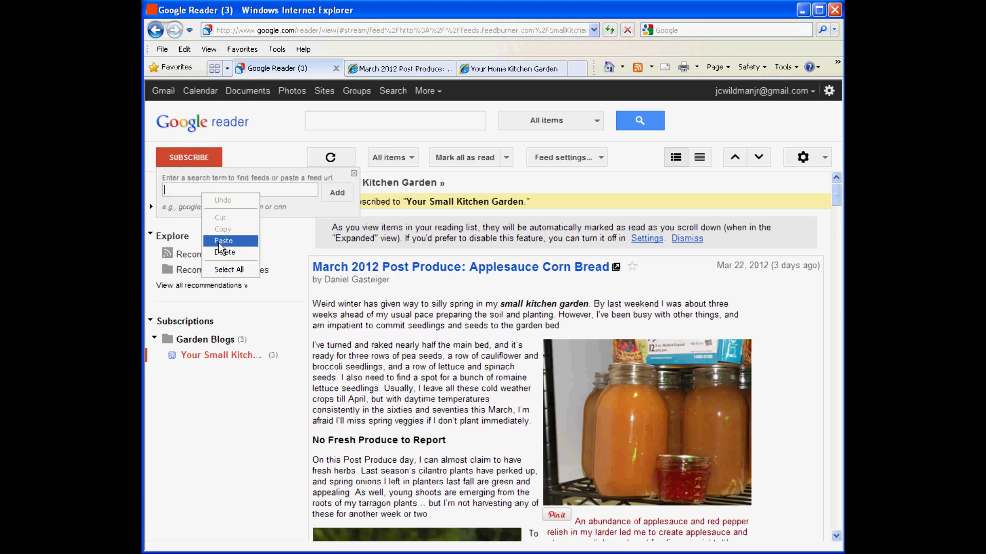
left_click(221, 241)
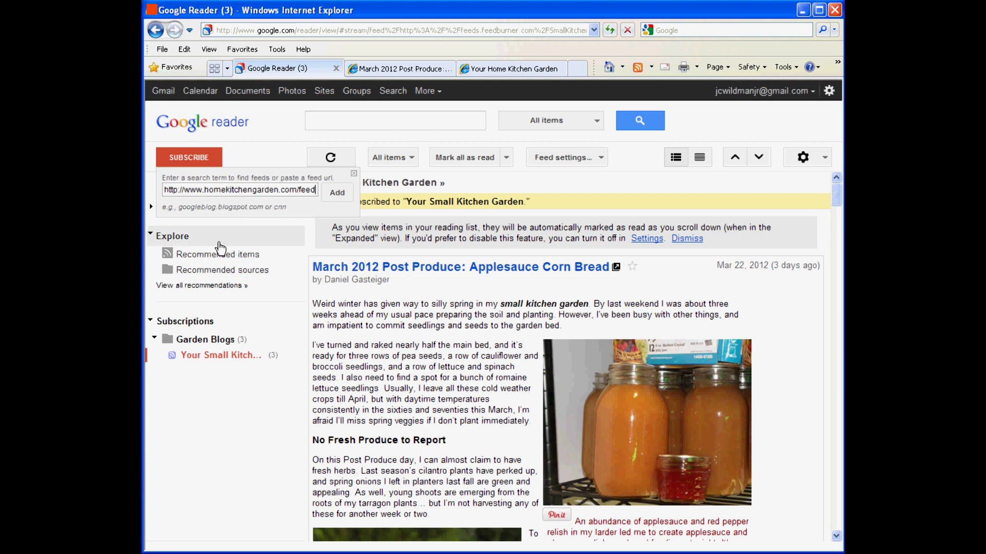
left_click(341, 192)
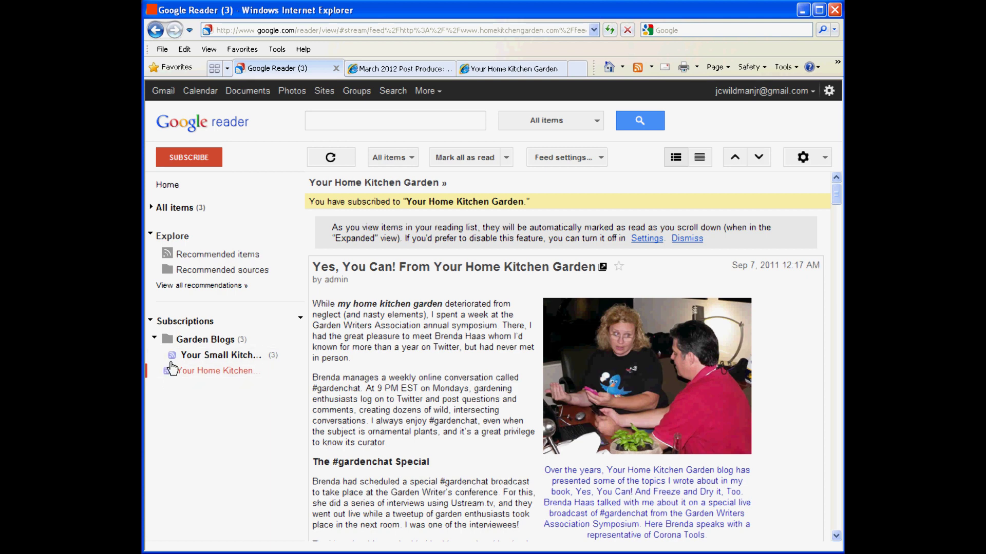
Step: File Your Home Kitchen Garden into Garden Blogs, then open the Your Small Kitchen Garden feed
left_click(602, 157)
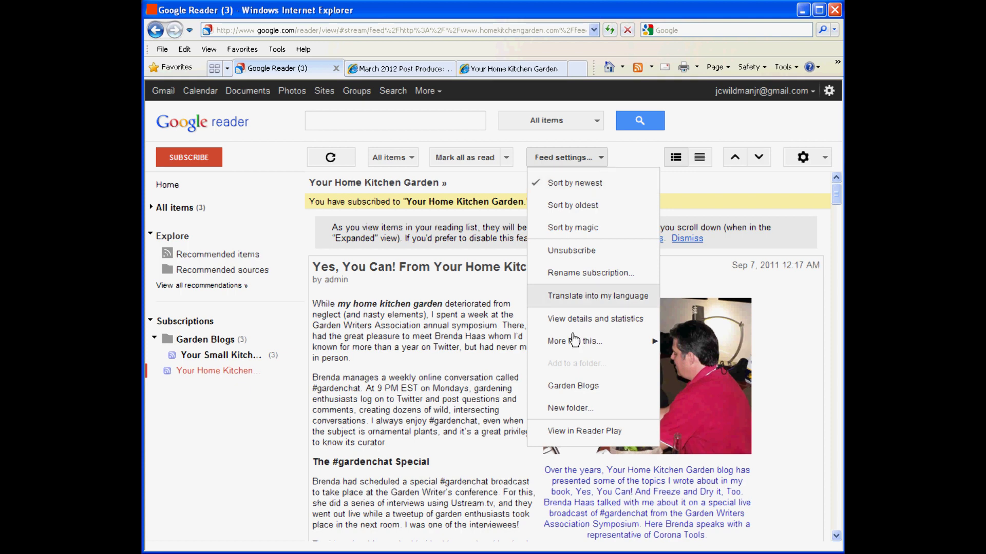
left_click(573, 389)
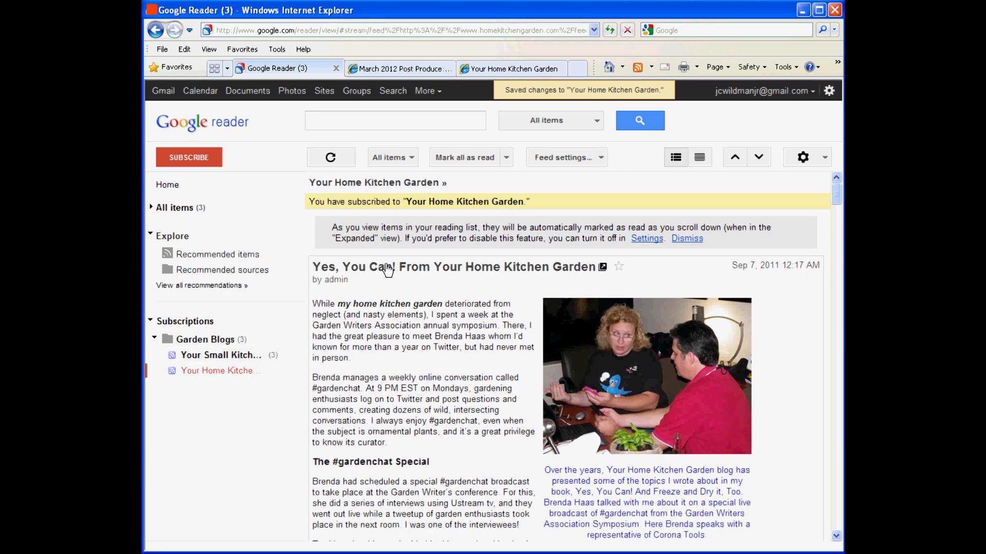
left_click(221, 360)
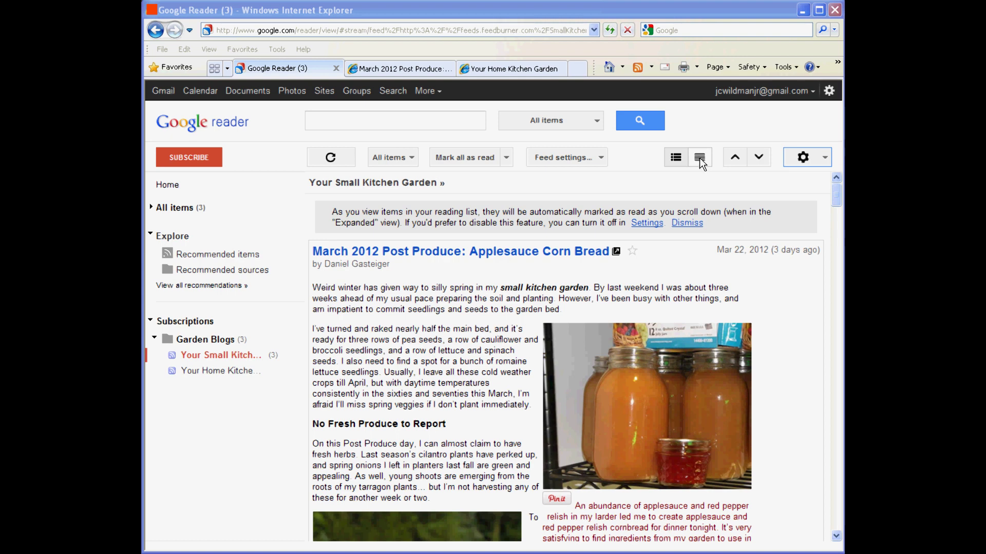
Step: Show Your Small Kitchen Garden in list view and mark all its posts as read
left_click(700, 160)
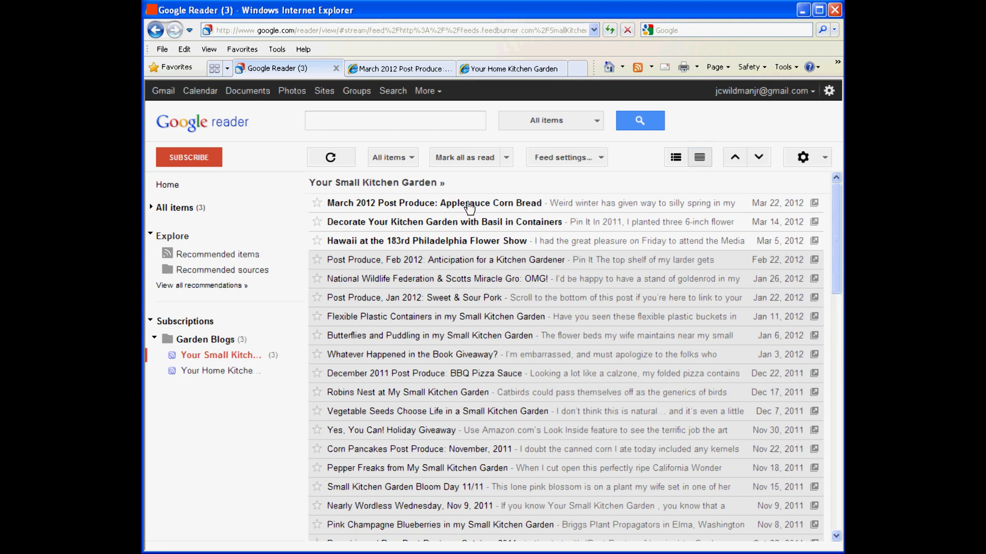
left_click(461, 158)
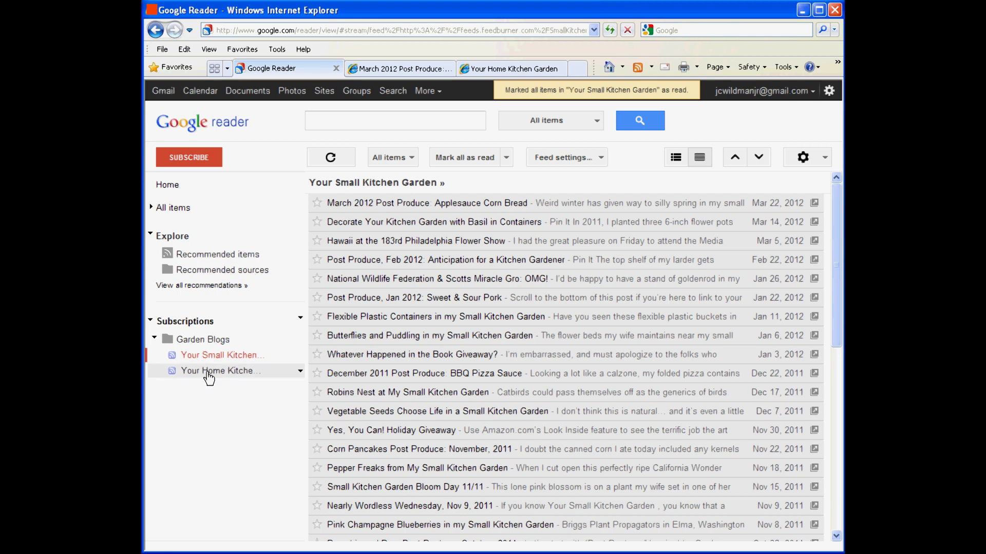
Step: Open the Amish Home Kitchen Garden article from the Your Home Kitchen Garden feed
left_click(209, 372)
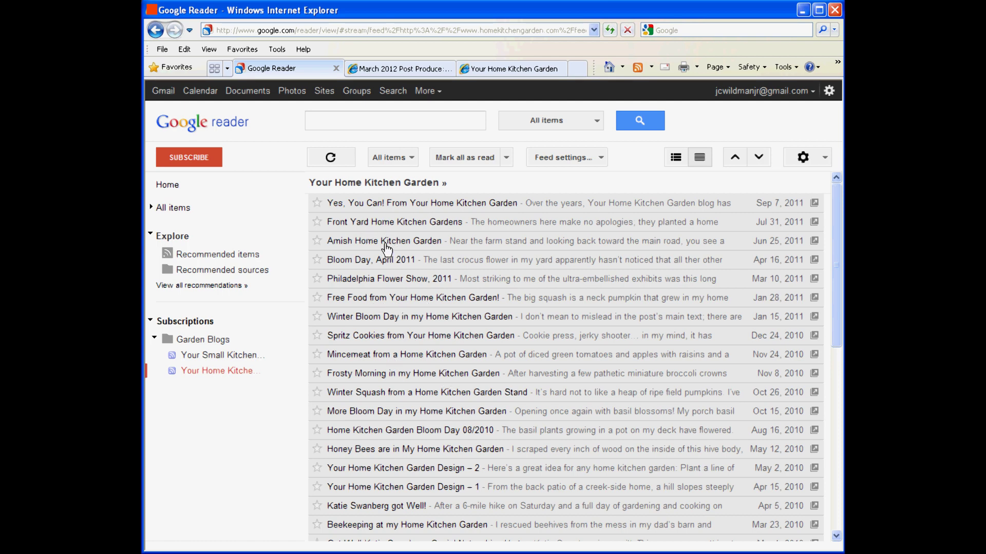
left_click(415, 244)
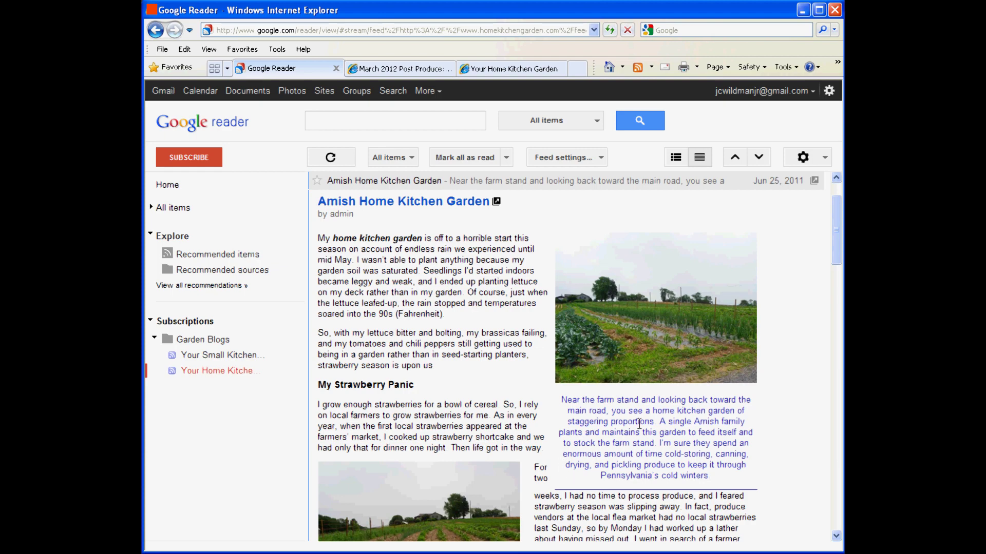
scroll(801, 441, "down", 15)
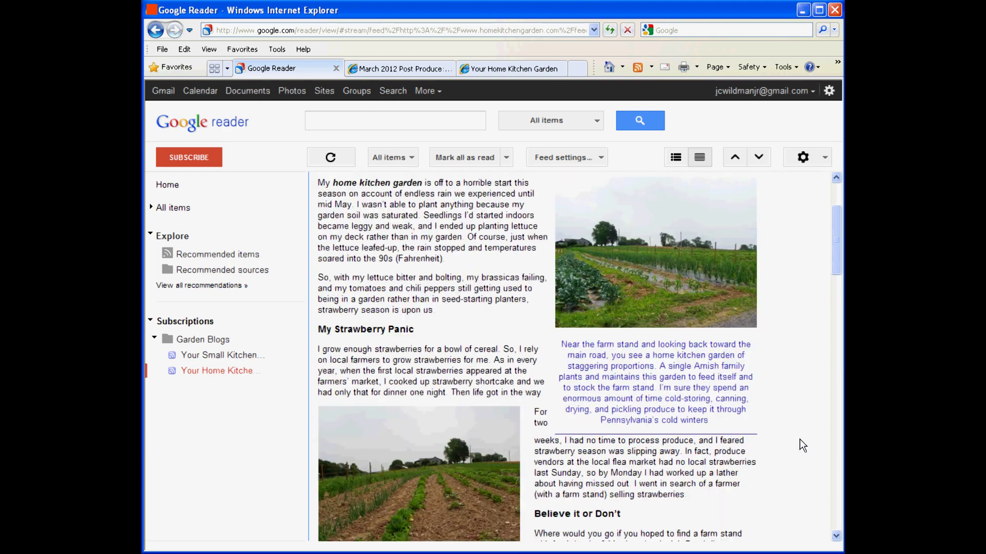
scroll(799, 439, "down", 10)
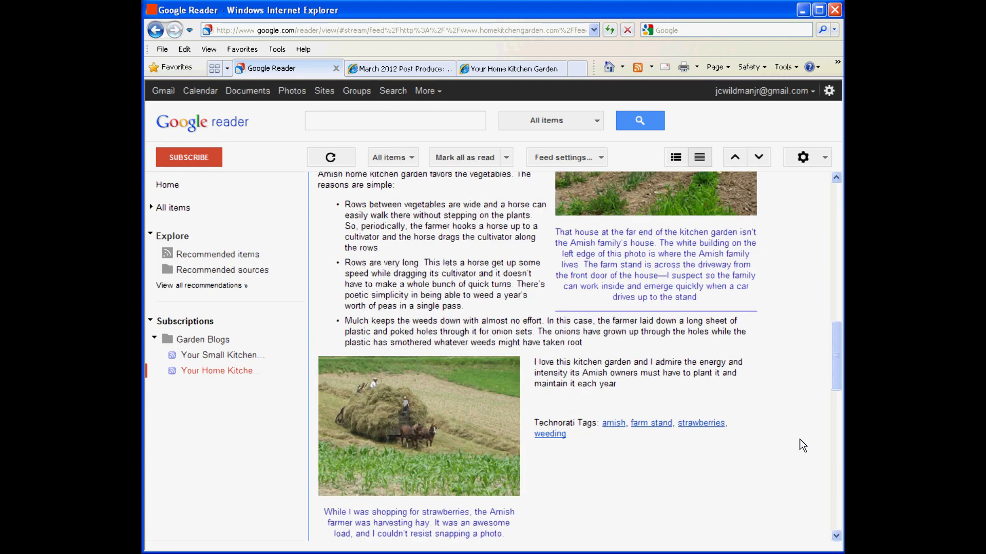
Step: Open the article's original post on the Your Home Kitchen Garden website in a new window
scroll(801, 445, "up", 4)
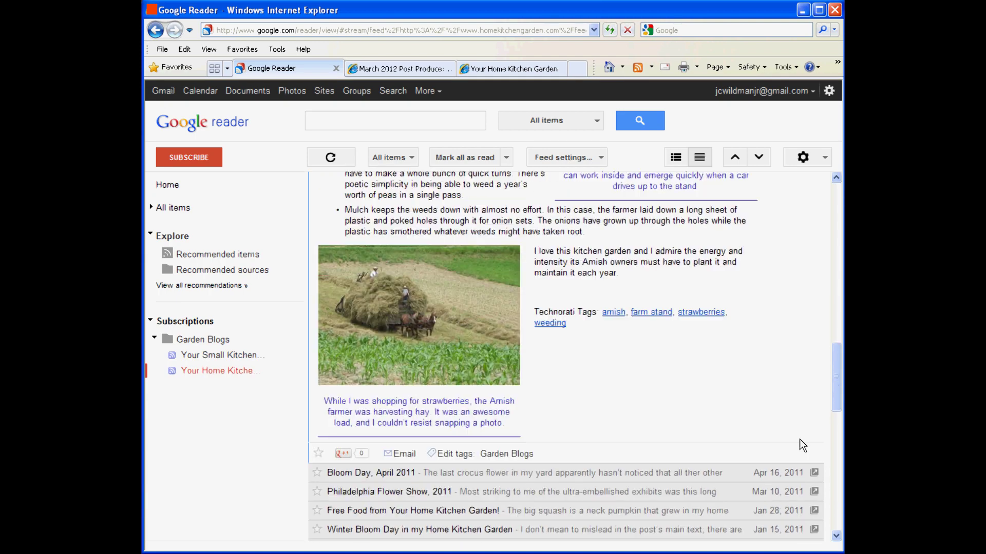
scroll(801, 445, "down", 2)
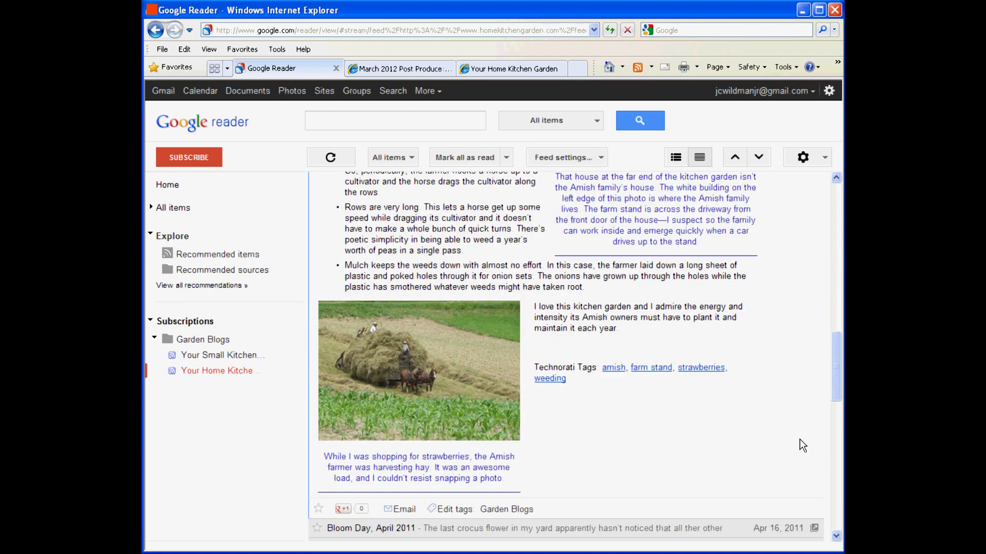
scroll(786, 401, "up", 20)
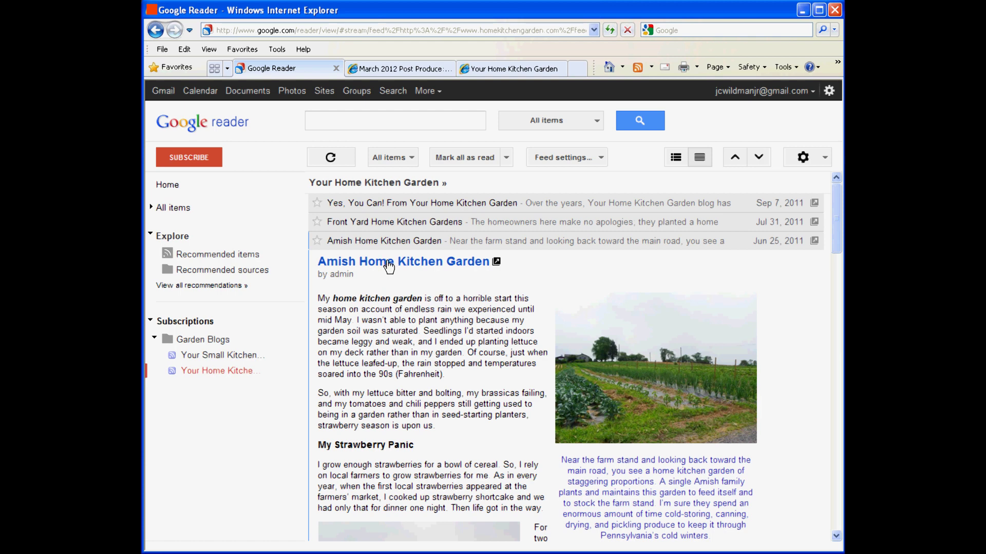
left_click(388, 266)
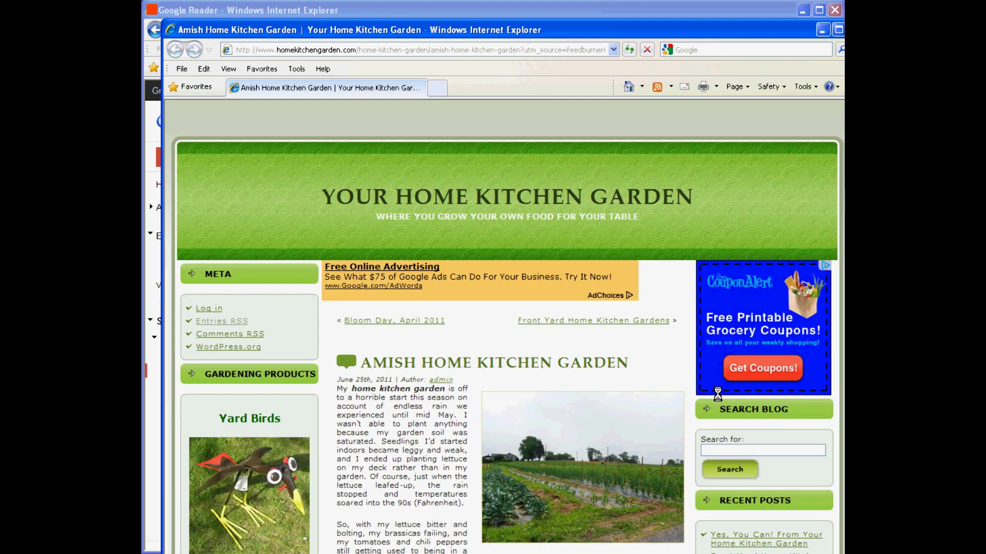
scroll(694, 405, "down", 15)
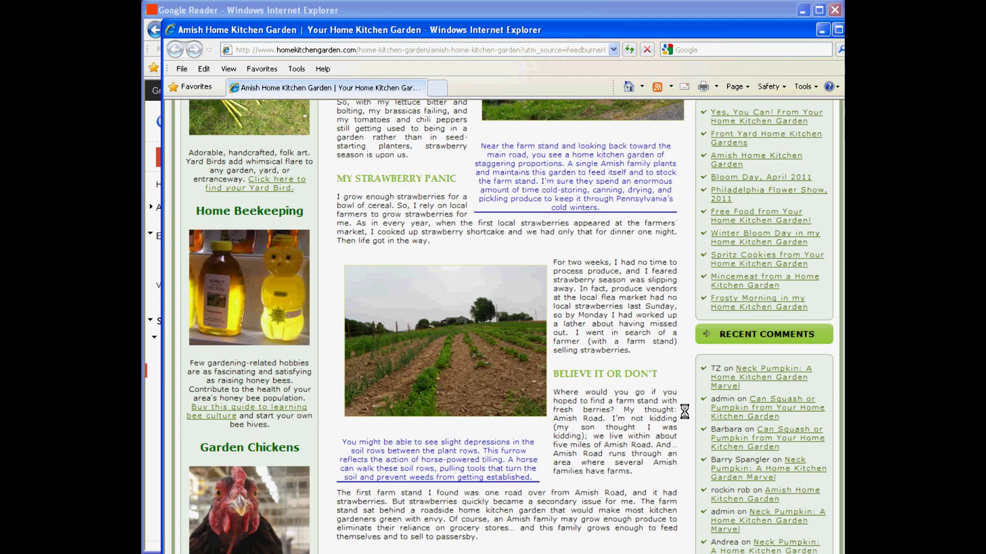
scroll(686, 411, "down", 10)
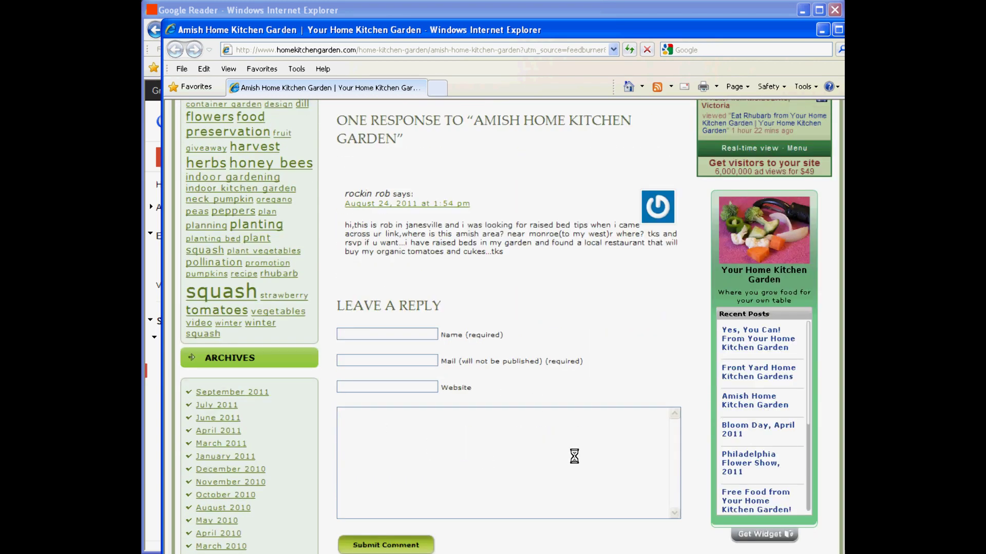
left_click(854, 30)
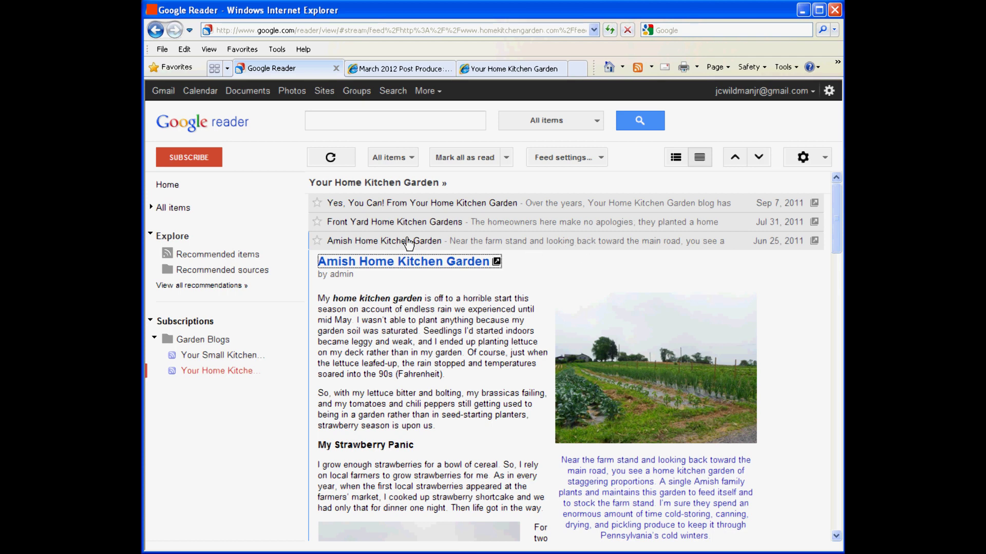
Step: Collapse the Amish Home Kitchen Garden article and return to the top of the headline list
left_click(568, 246)
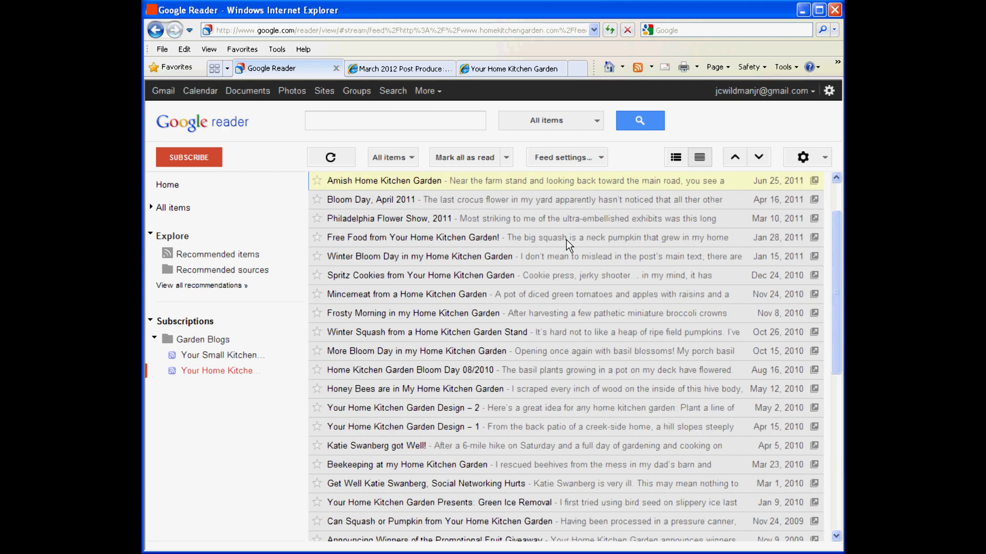
scroll(543, 306, "up", 2)
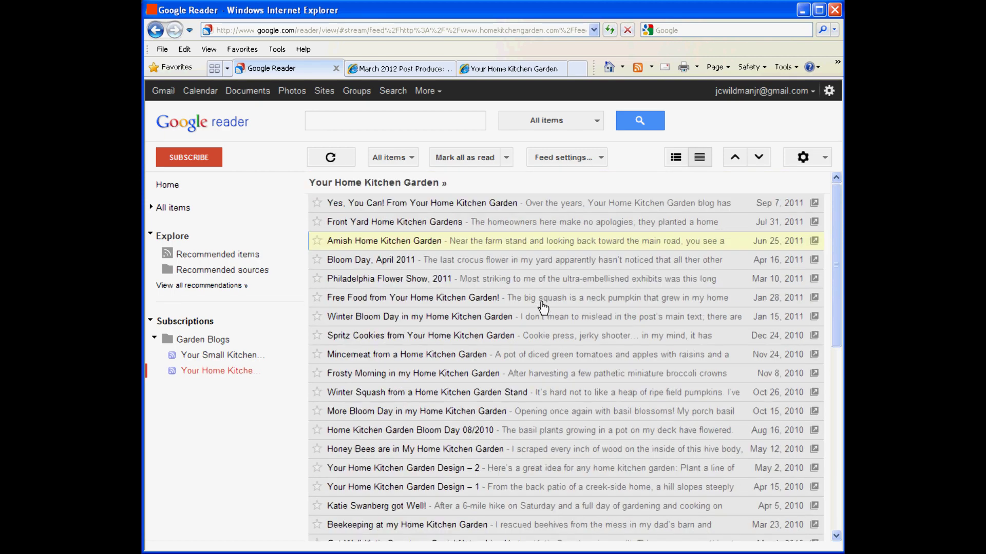